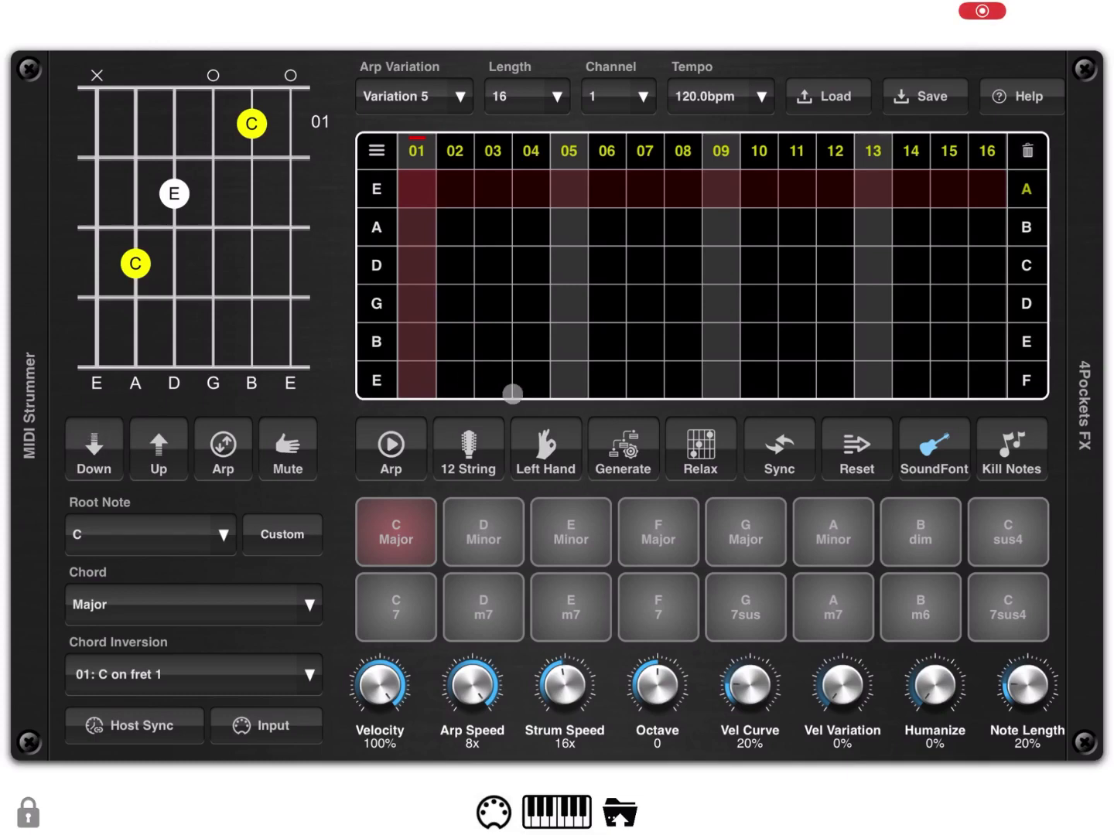
- Toggle Relax on and off, draw E over steps 01–08 and A over 09–16, then play Arp
left_click(700, 446)
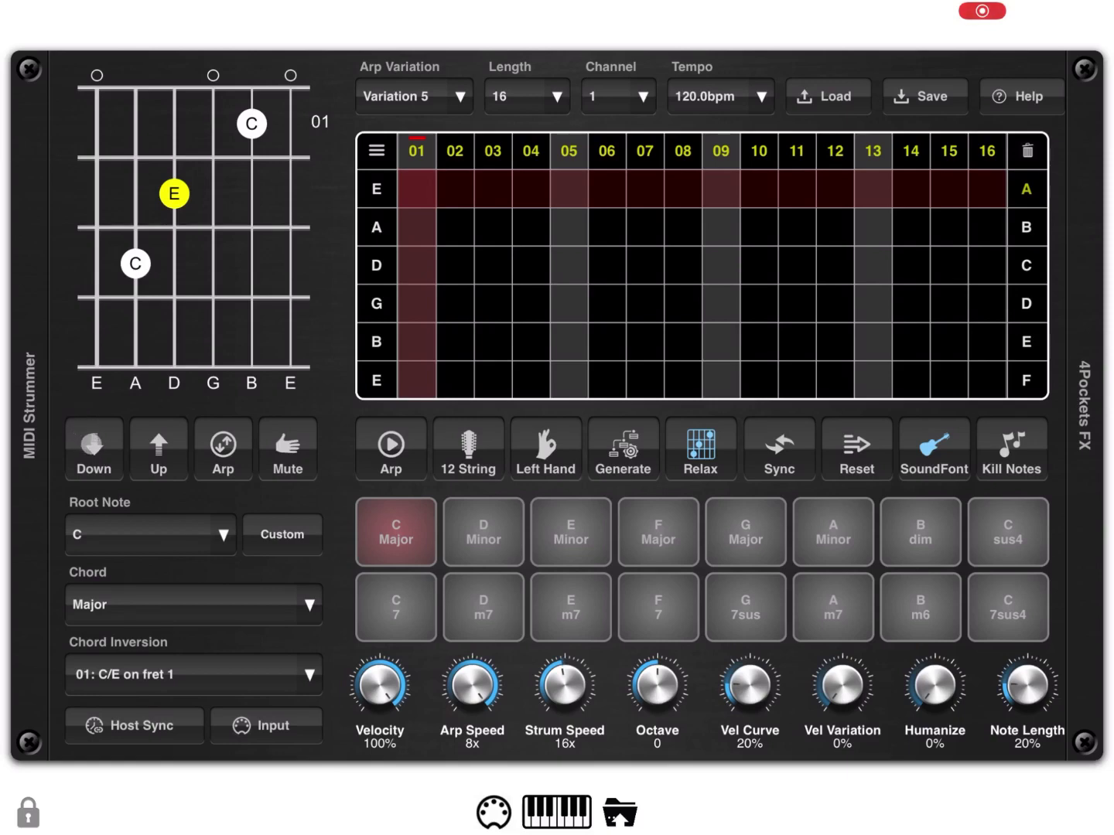
left_click(702, 445)
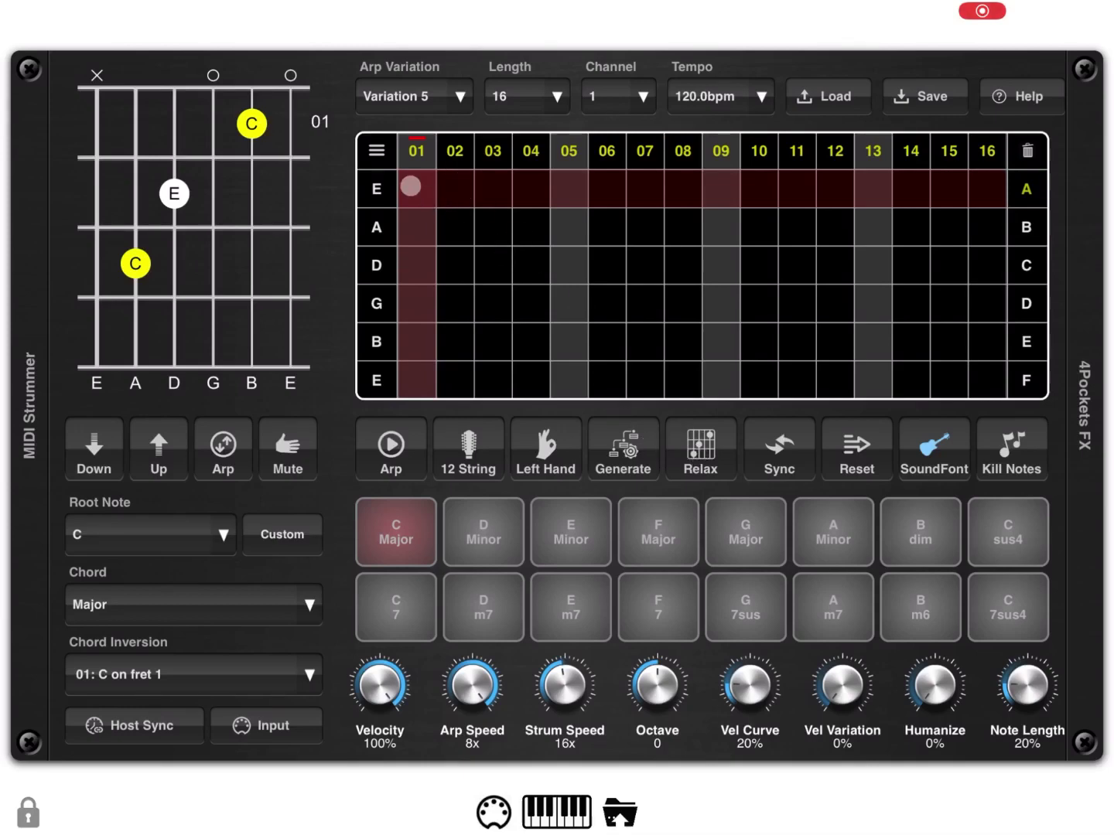
left_click_drag(409, 188, 668, 194)
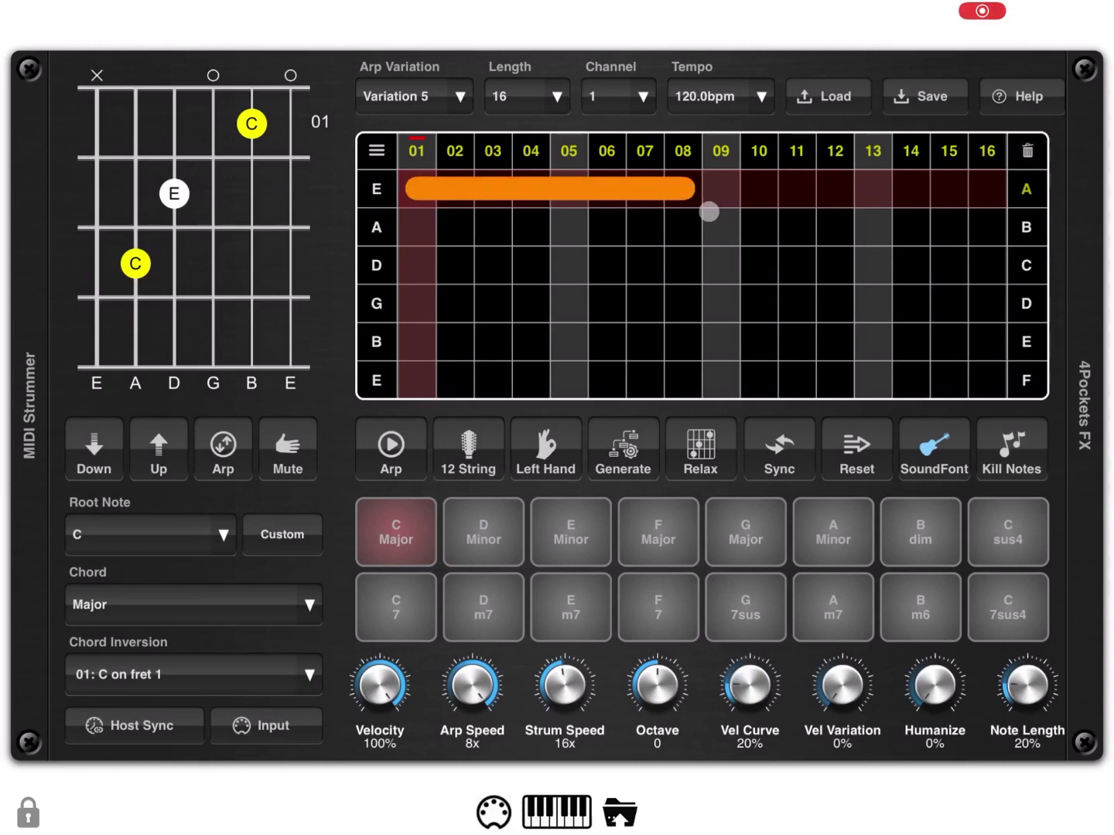
left_click_drag(725, 225, 990, 230)
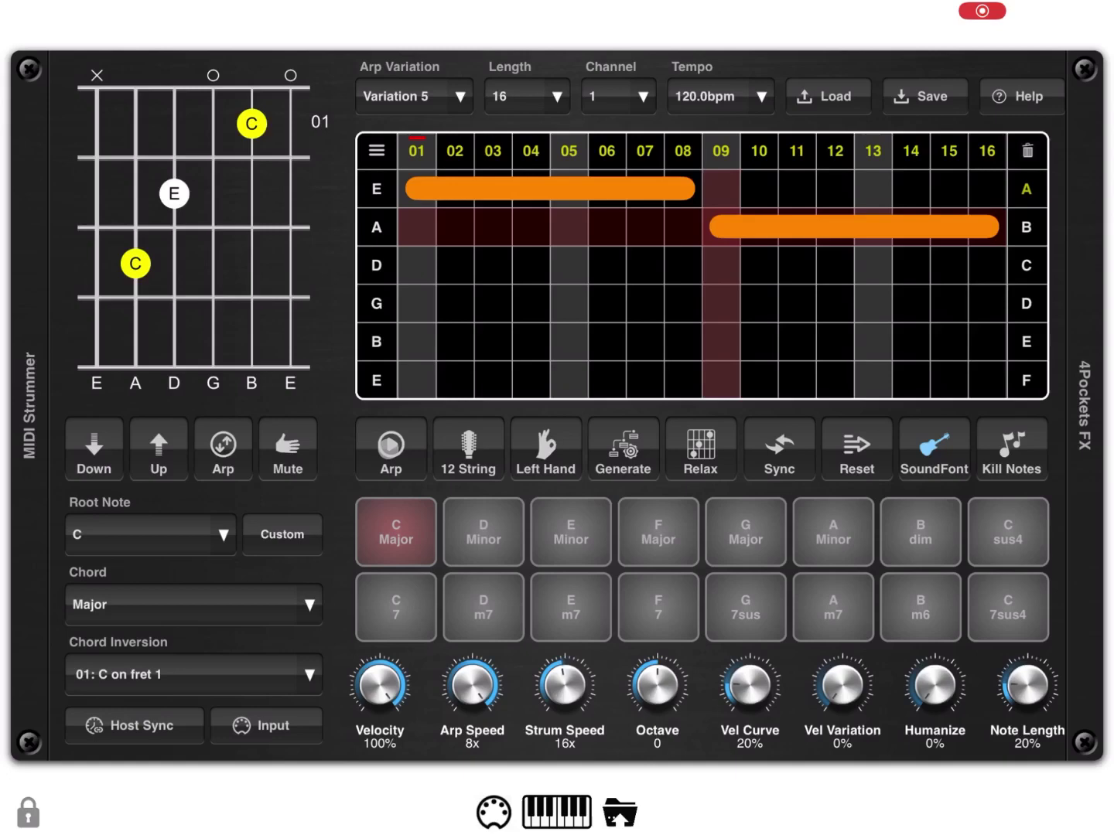
left_click(391, 448)
left_click(701, 451)
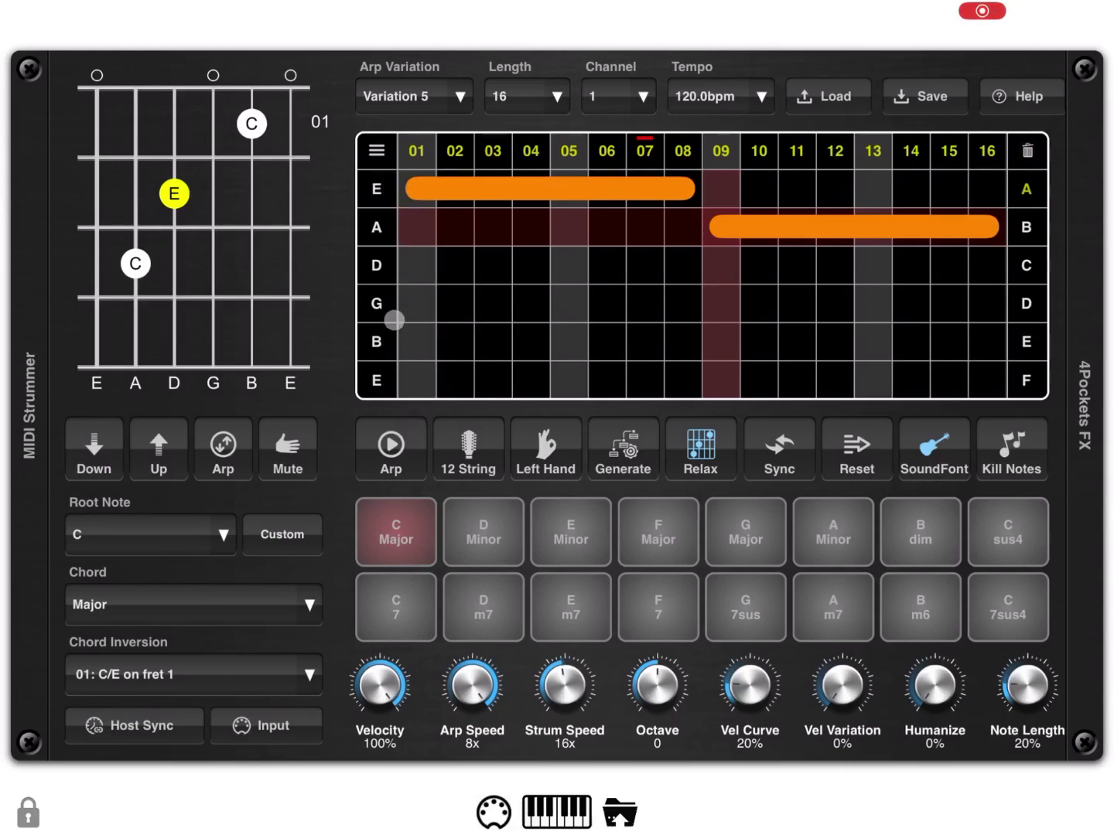
left_click(394, 448)
left_click(397, 449)
left_click(702, 453)
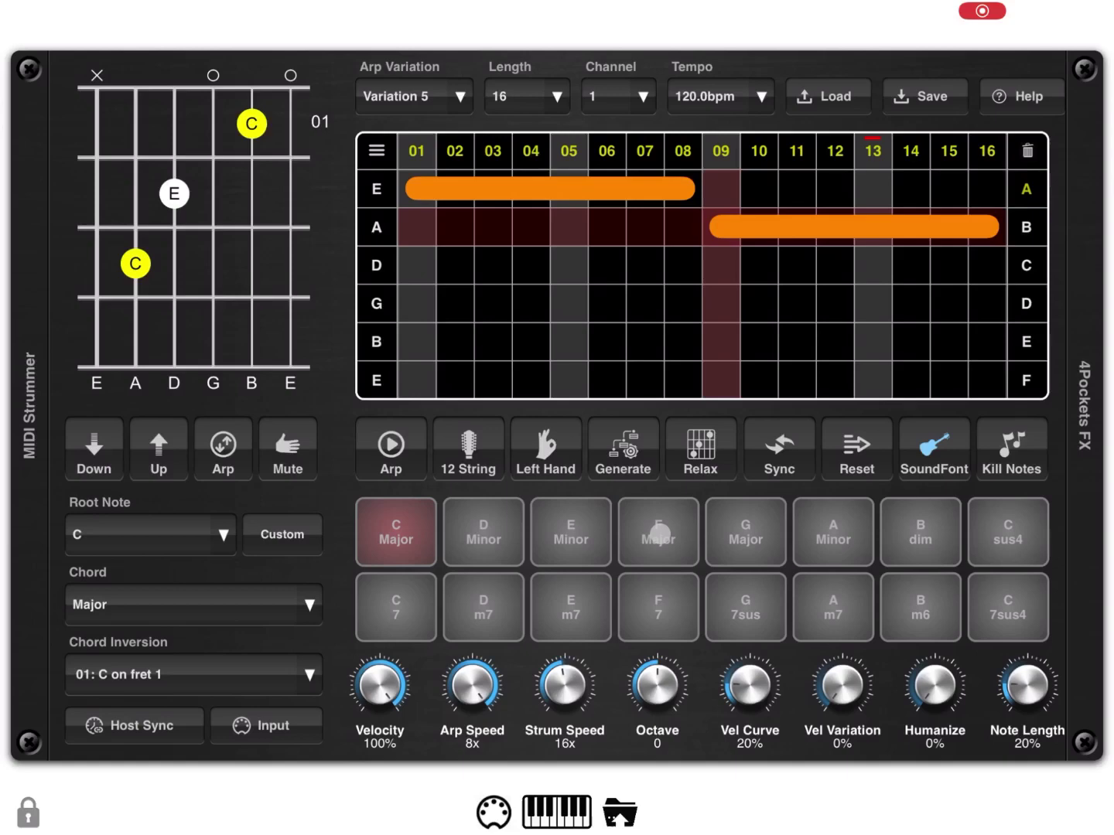
- Pick F Major, then D Minor, and enable Relax so the chord sounds as D/F on fret 1
left_click(664, 532)
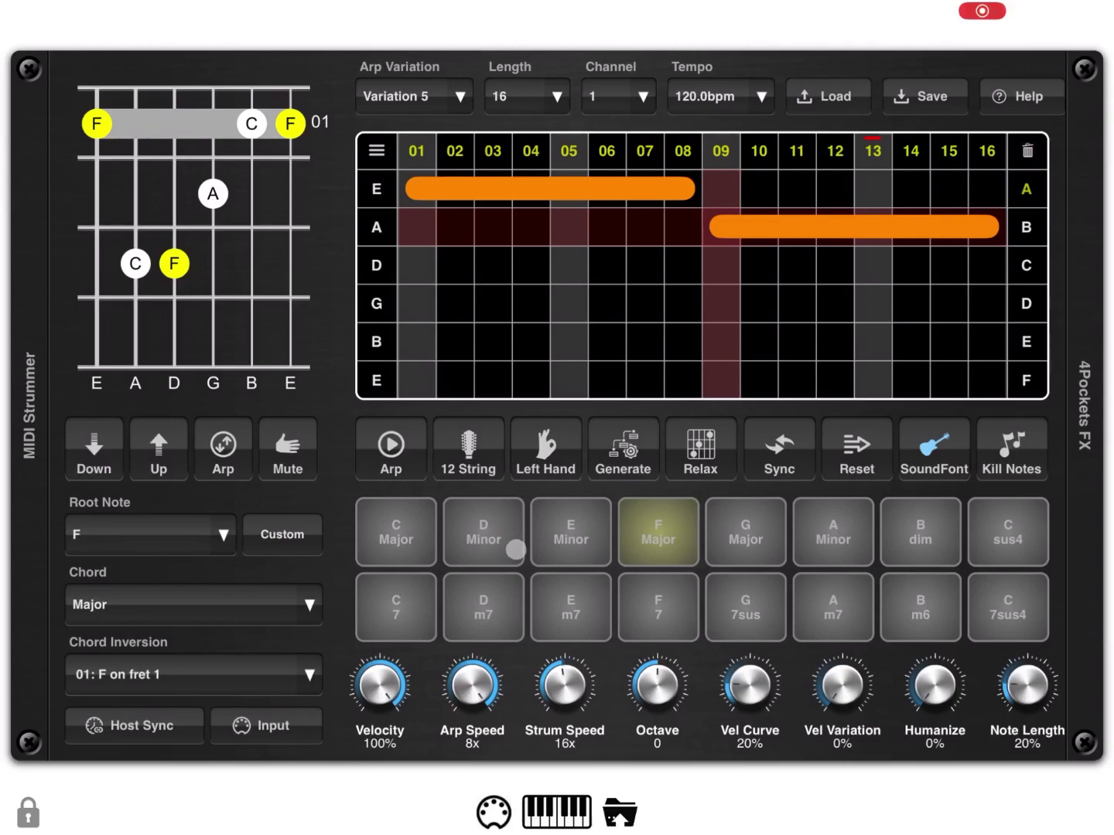
left_click(497, 532)
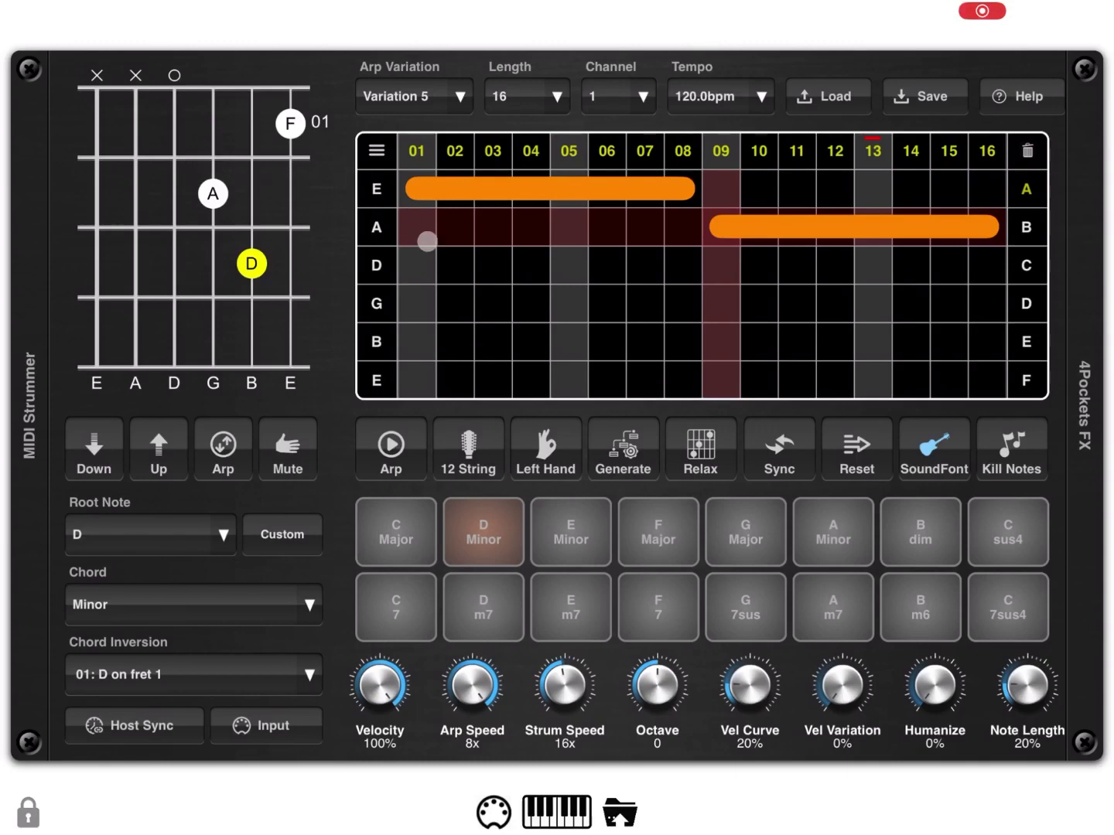
left_click(704, 457)
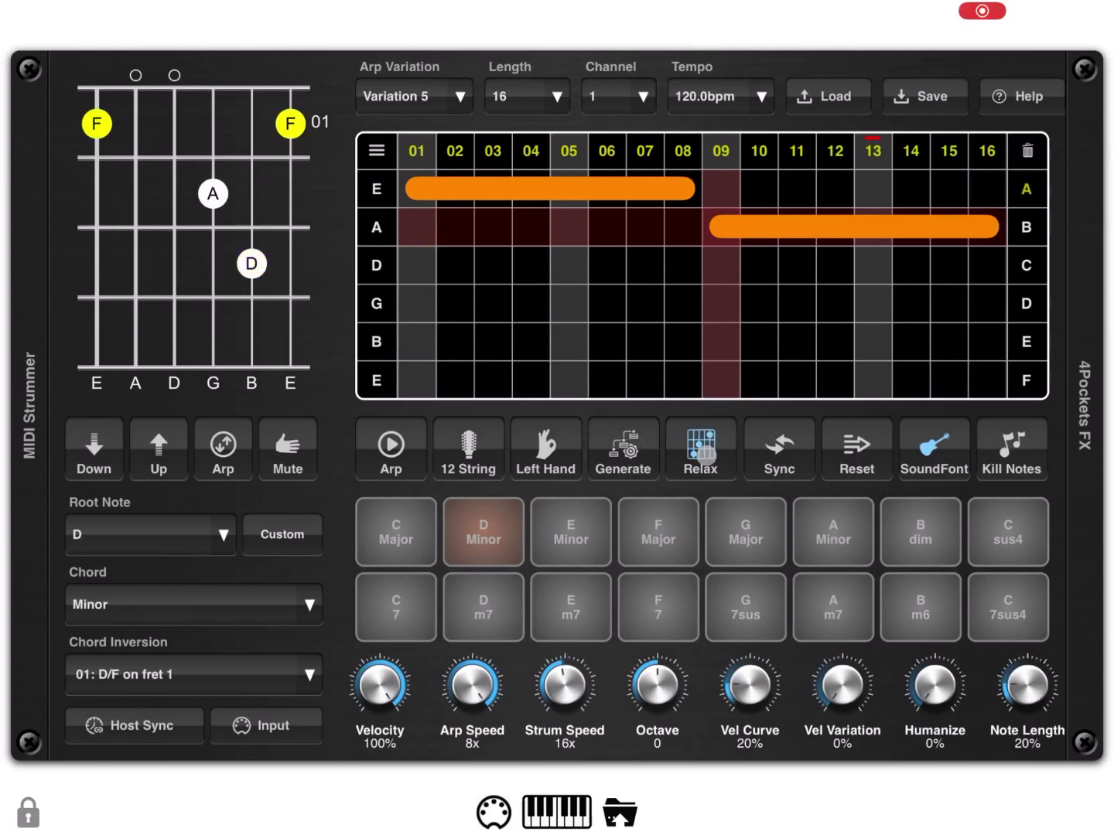